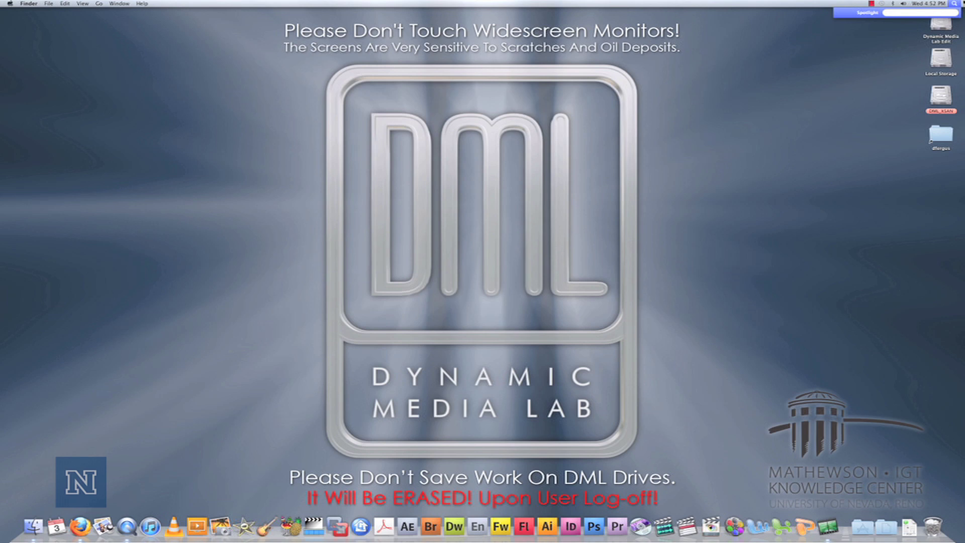
# Step: Dismiss the open search and launch iMovie from Spotlight by searching 'imovie'
pyautogui.press('Escape')
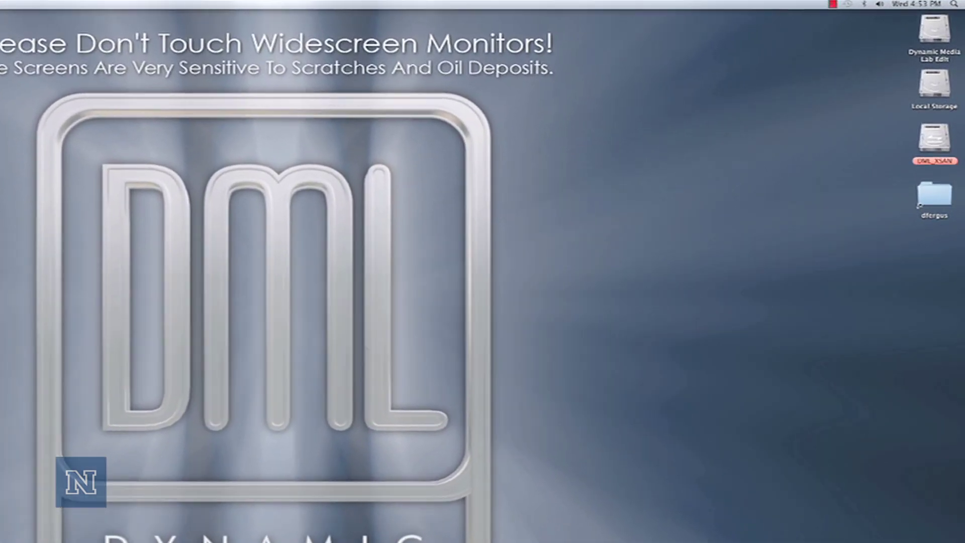
pyautogui.press('super+space')
pyautogui.write('imov')
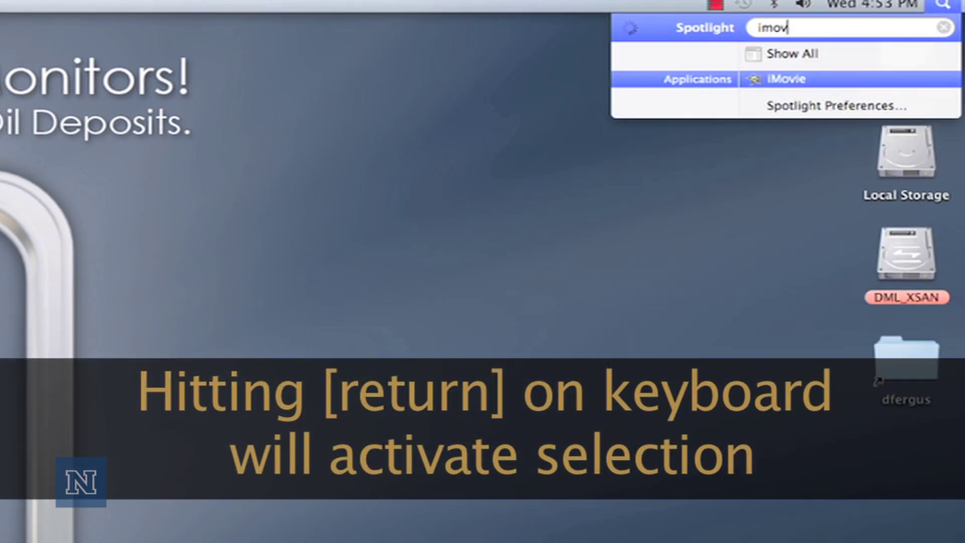
pyautogui.write('ie')
pyautogui.press('Return')
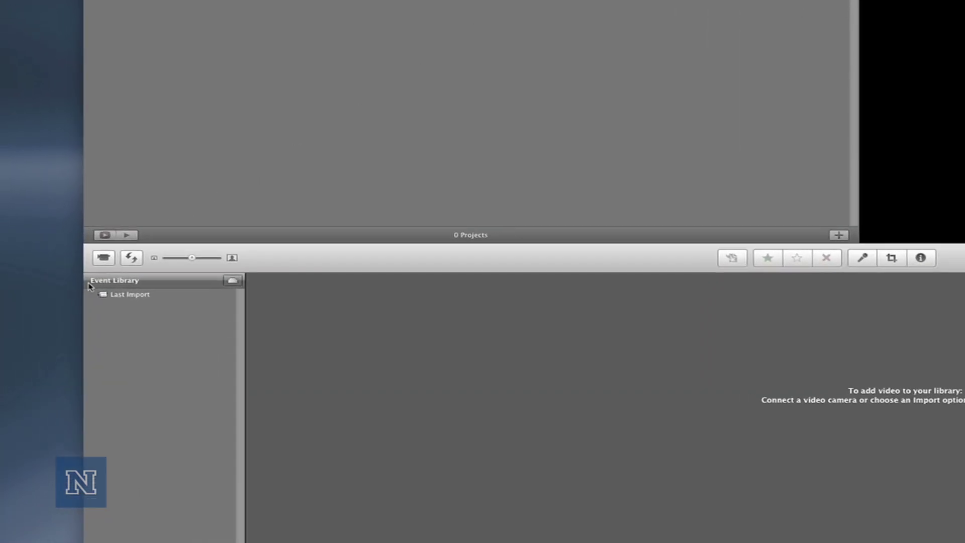
# Step: Open the Import From: DV-VCR (DV) window for the connected tape deck
pyautogui.click(111, 260)
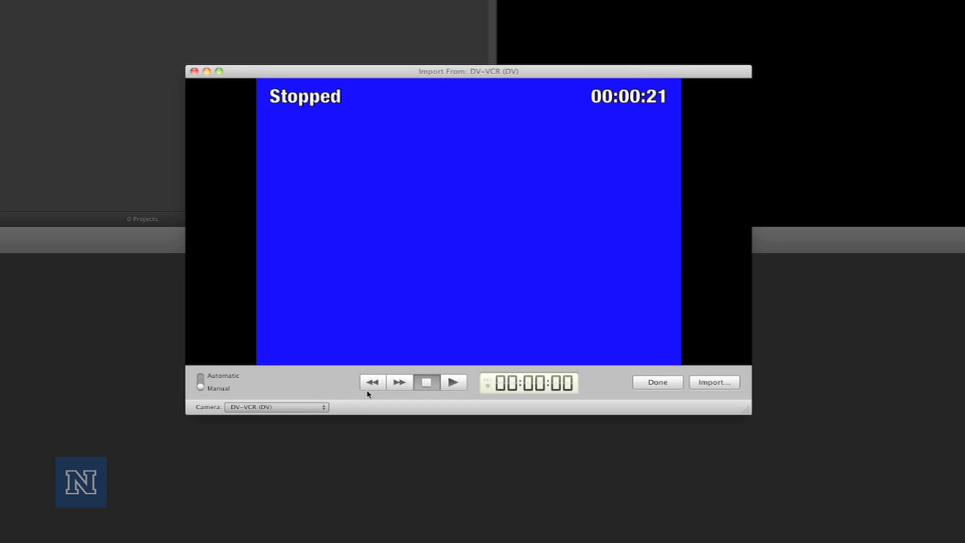
# Step: Save the tape import to Local Storage as new event 'DemoCapture', with day-splitting turned off
pyautogui.click(714, 387)
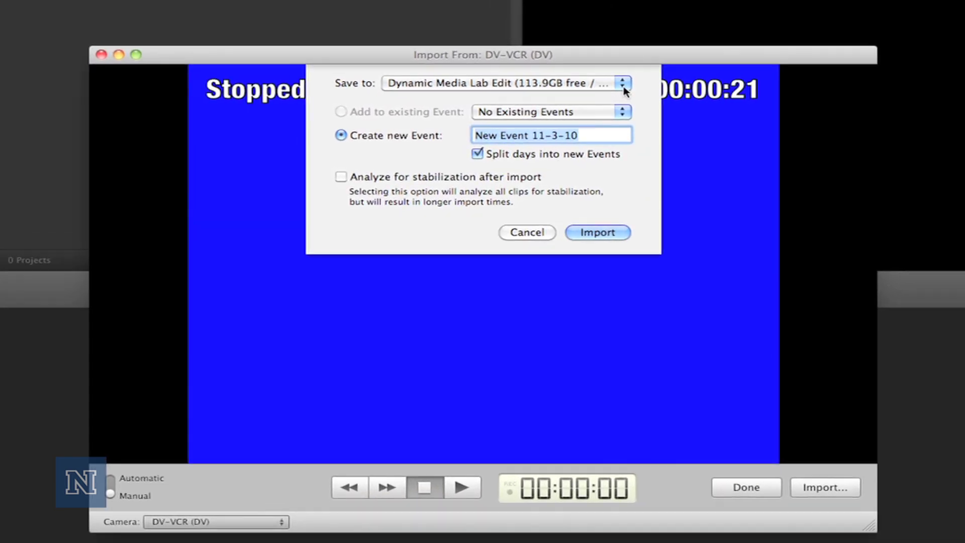
pyautogui.click(622, 85)
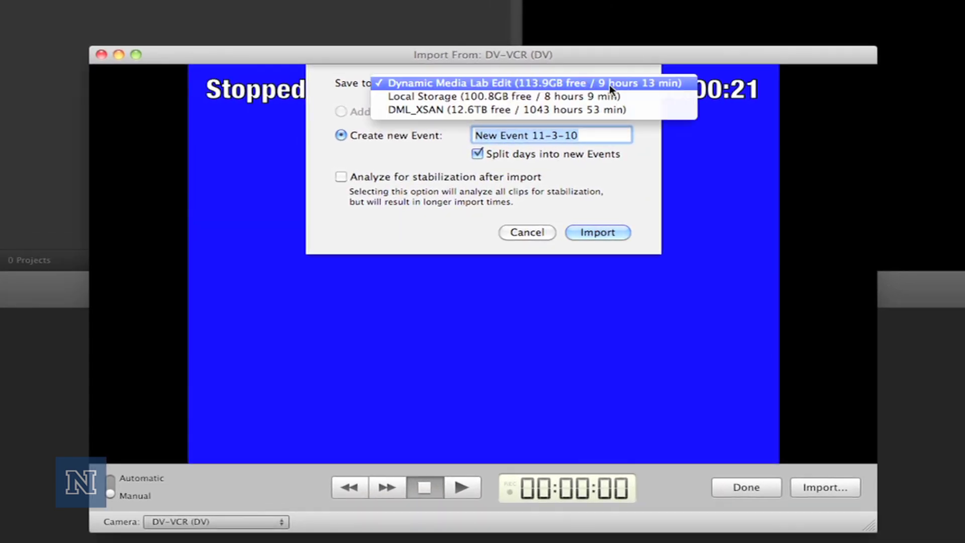
pyautogui.click(547, 104)
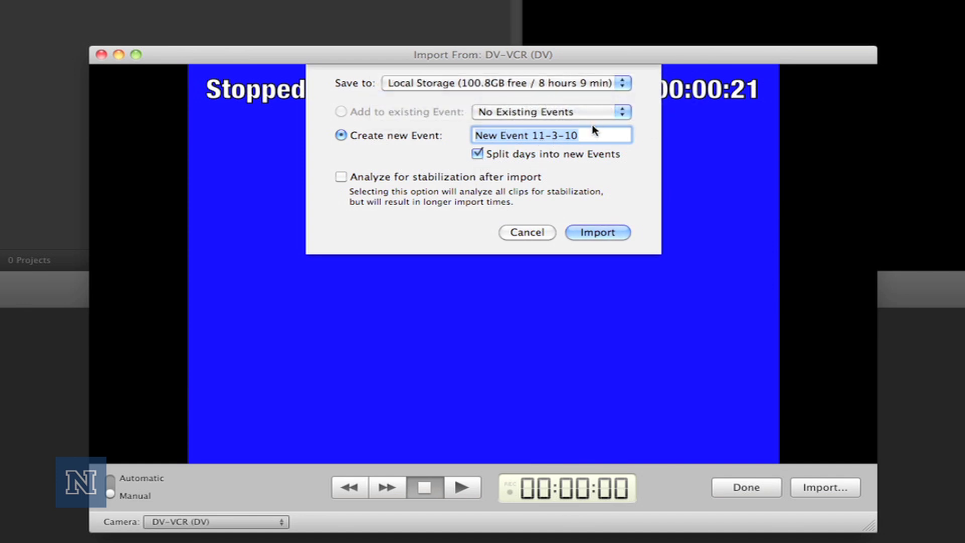
pyautogui.moveTo(595, 130); pyautogui.dragTo(380, 126)
pyautogui.write('Demo')
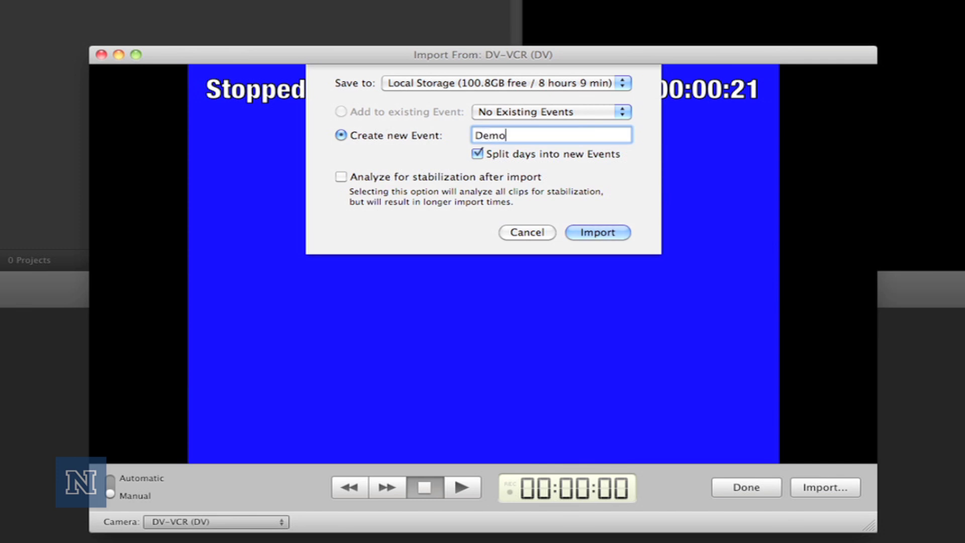
pyautogui.write('Capture')
pyautogui.click(477, 154)
# Step: Capture footage from the DV-VCR tape into the DemoCapture event, then stop the import
pyautogui.click(602, 234)
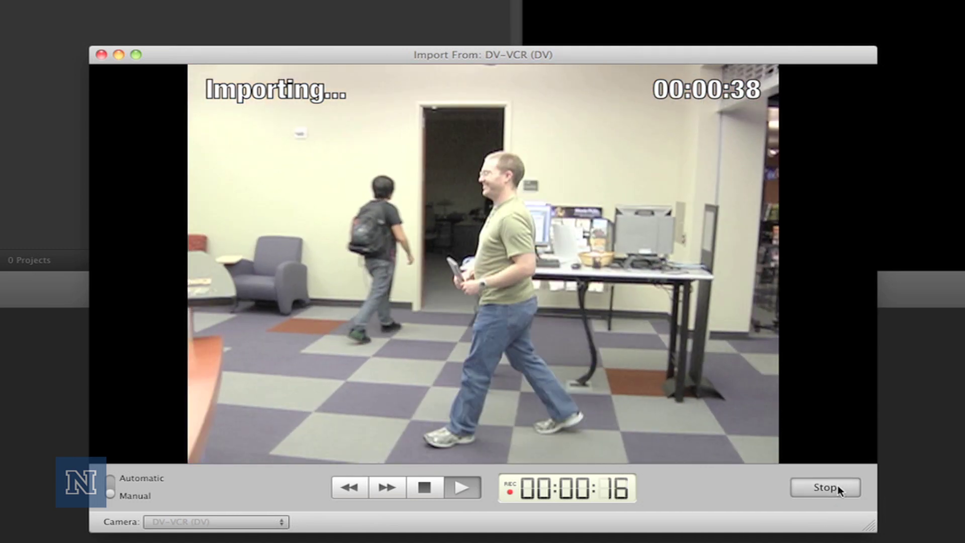
pyautogui.click(838, 488)
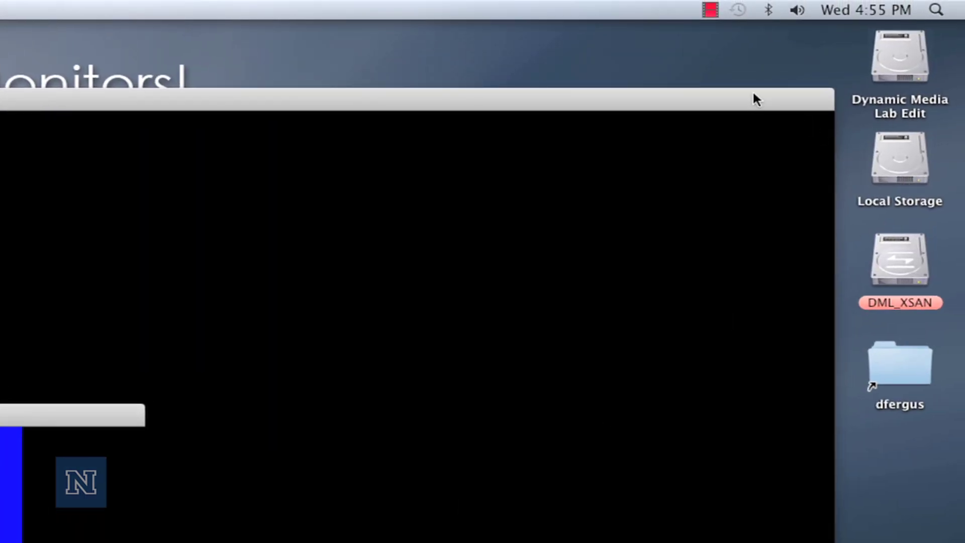
# Step: In Finder, open the DemoCapture folder under Local Storage > iMovie Events
pyautogui.moveTo(755, 101); pyautogui.dragTo(740, 83)
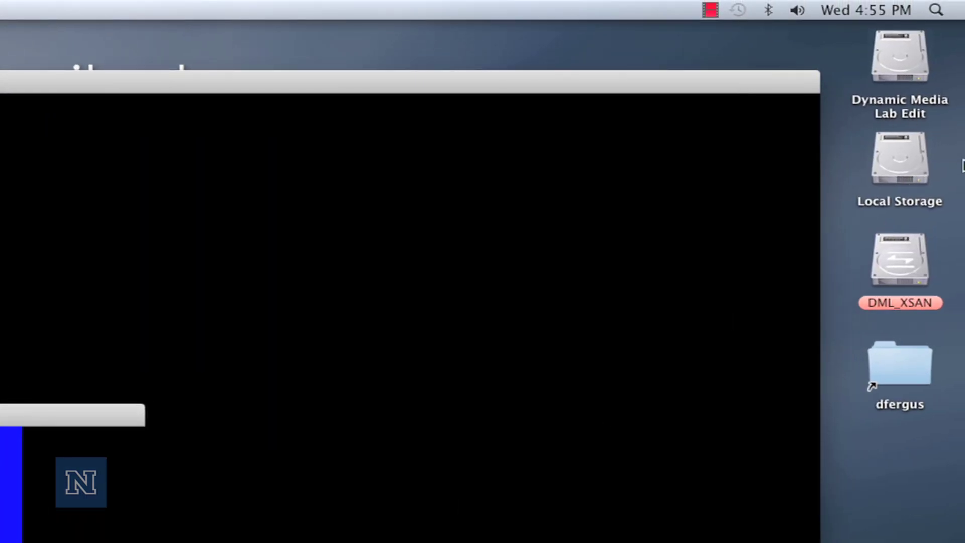
pyautogui.click(915, 171)
pyautogui.doubleClick(915, 168)
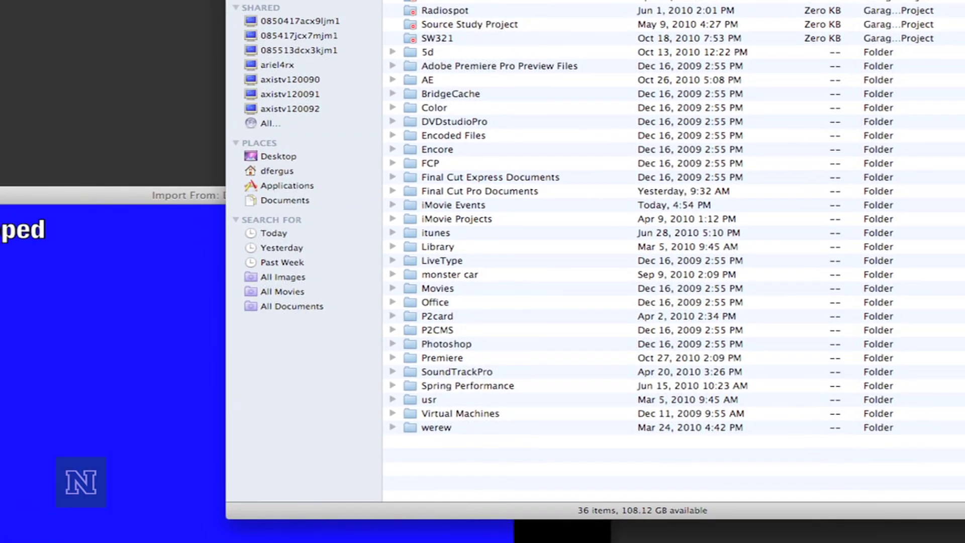
pyautogui.doubleClick(412, 206)
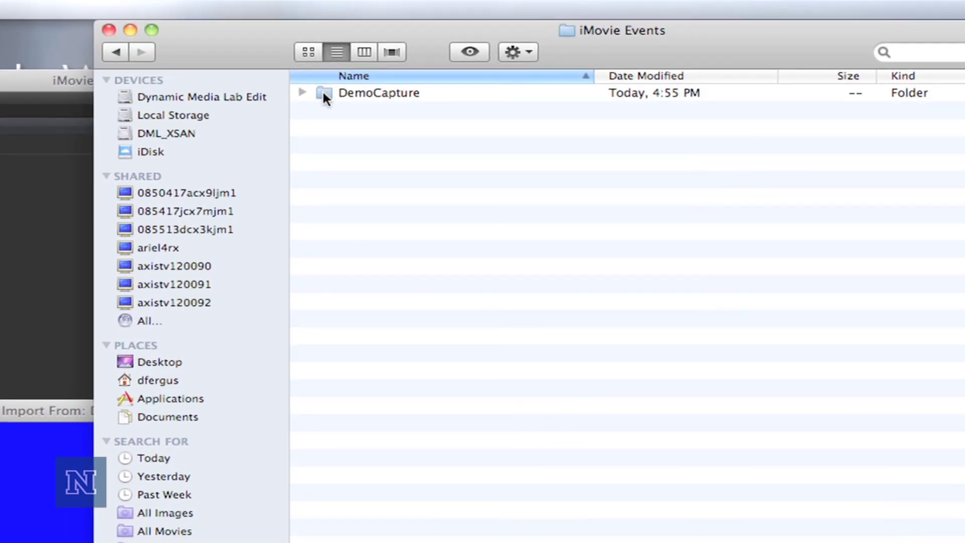
pyautogui.doubleClick(325, 95)
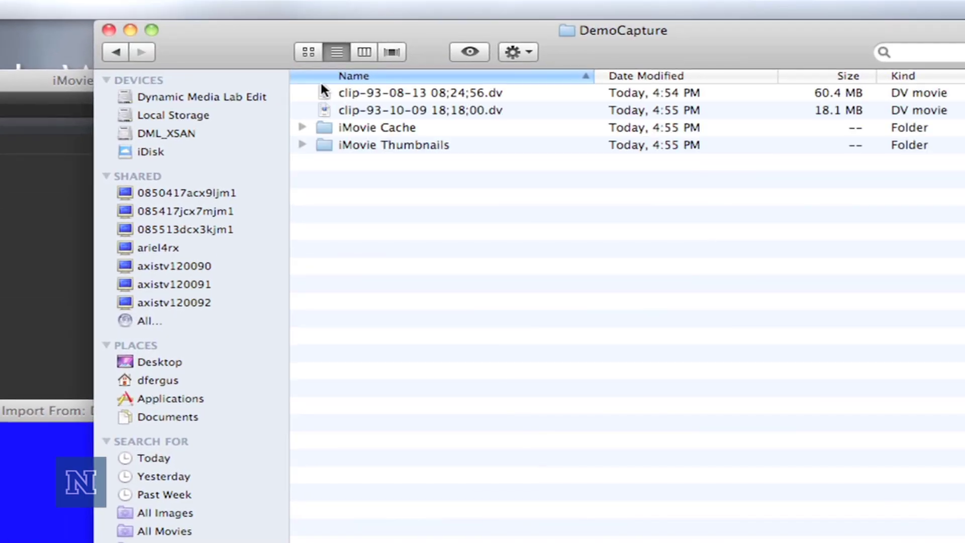
# Step: Preview clip-93-08-13 08;24;56.dv through to its end, then close the player
pyautogui.click(347, 96)
pyautogui.click(352, 110)
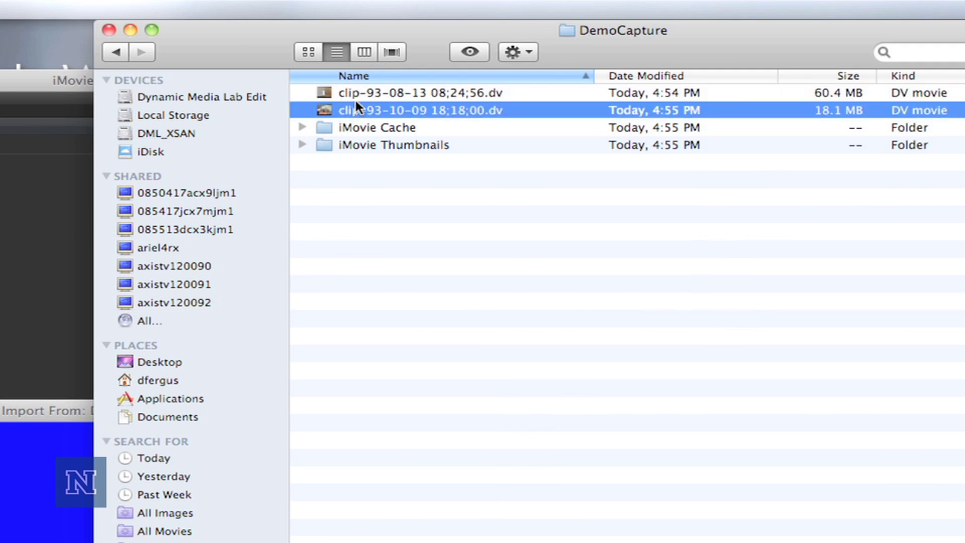
pyautogui.click(367, 92)
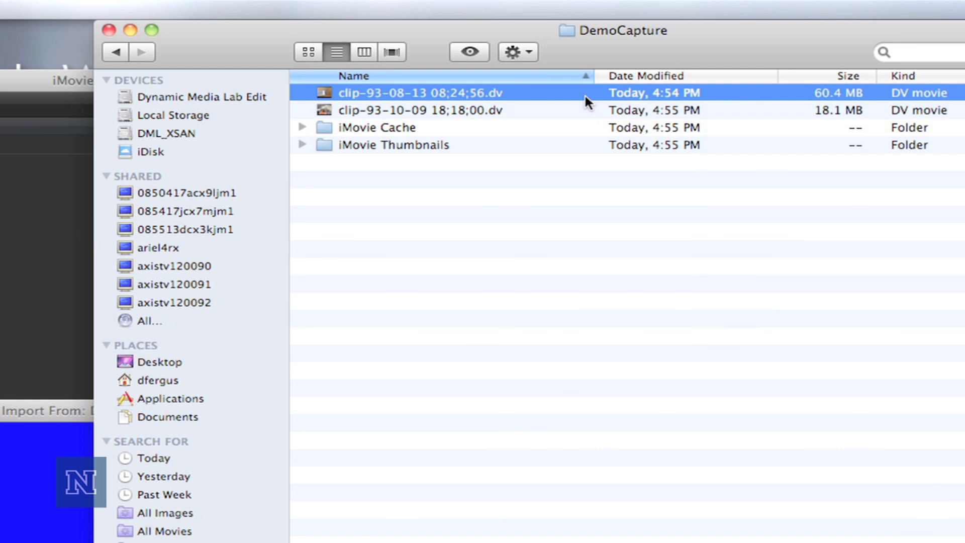
pyautogui.doubleClick(322, 93)
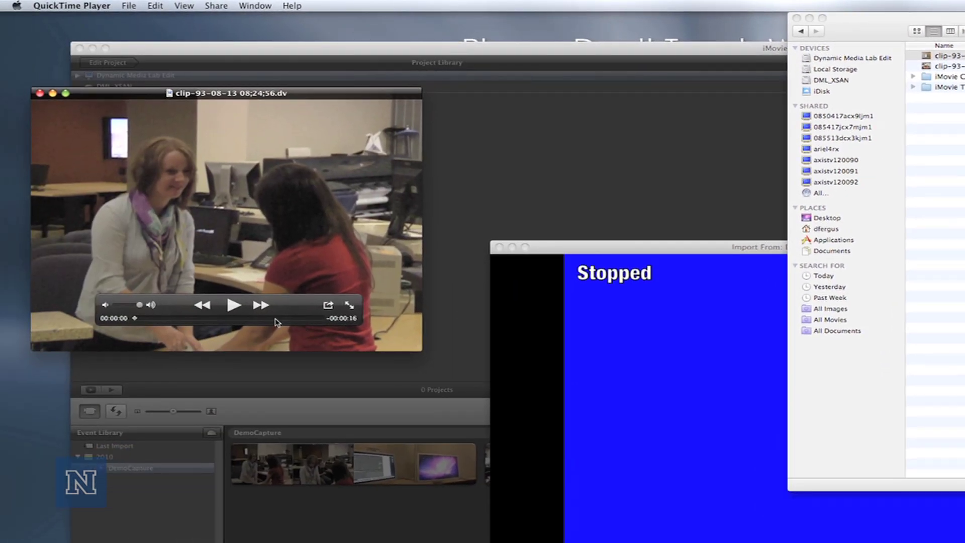
pyautogui.moveTo(155, 318); pyautogui.dragTo(311, 319)
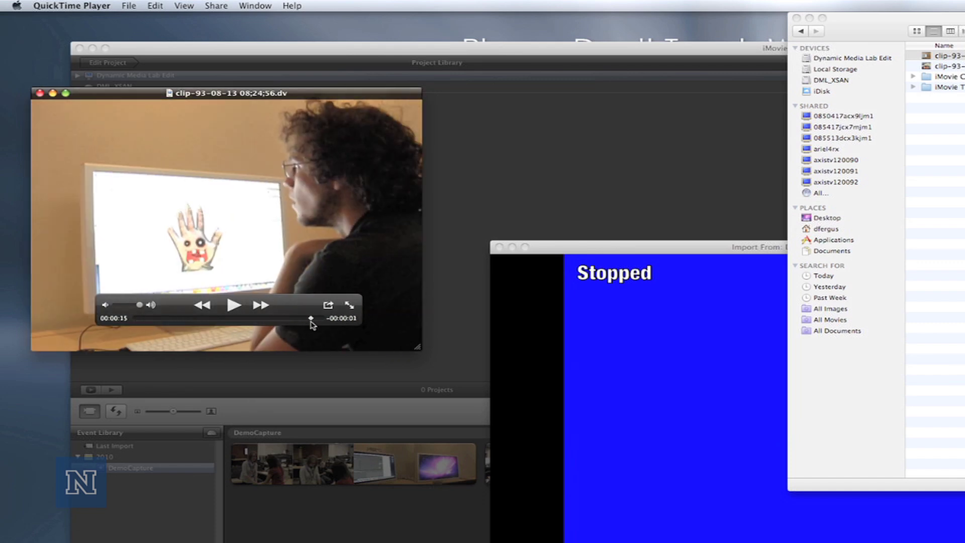
pyautogui.click(40, 93)
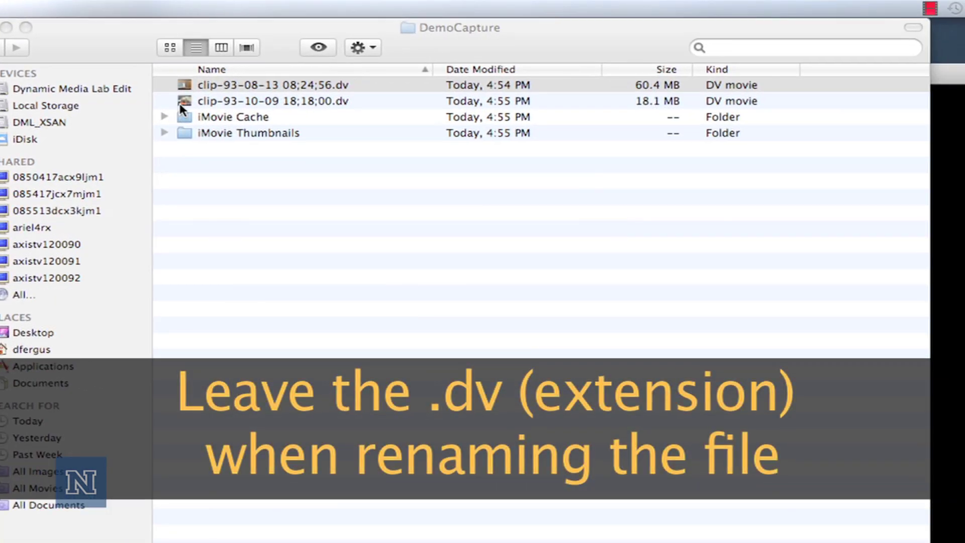
# Step: Rename the 60.4 MB clip to Desk.dv, keeping its .dv extension
pyautogui.click(209, 85)
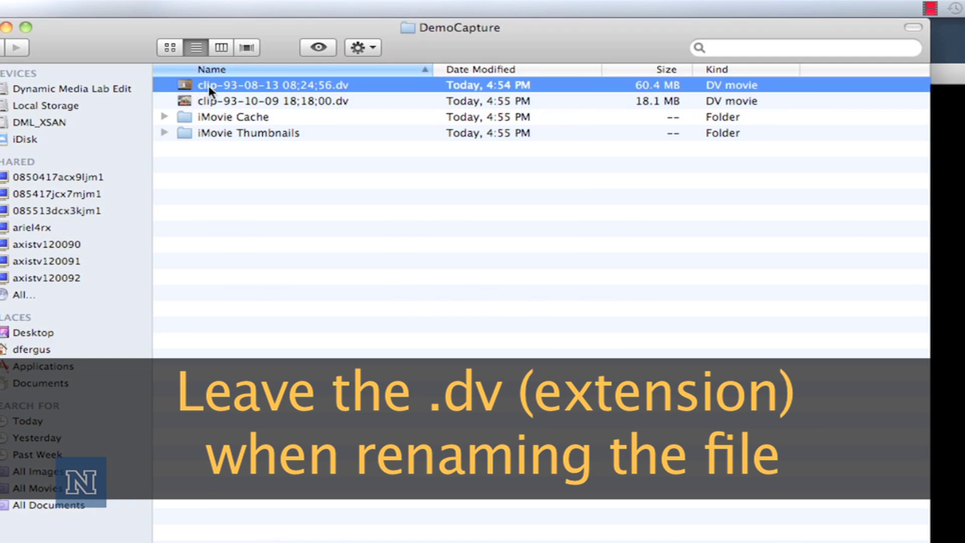
pyautogui.write('Desk Clip')
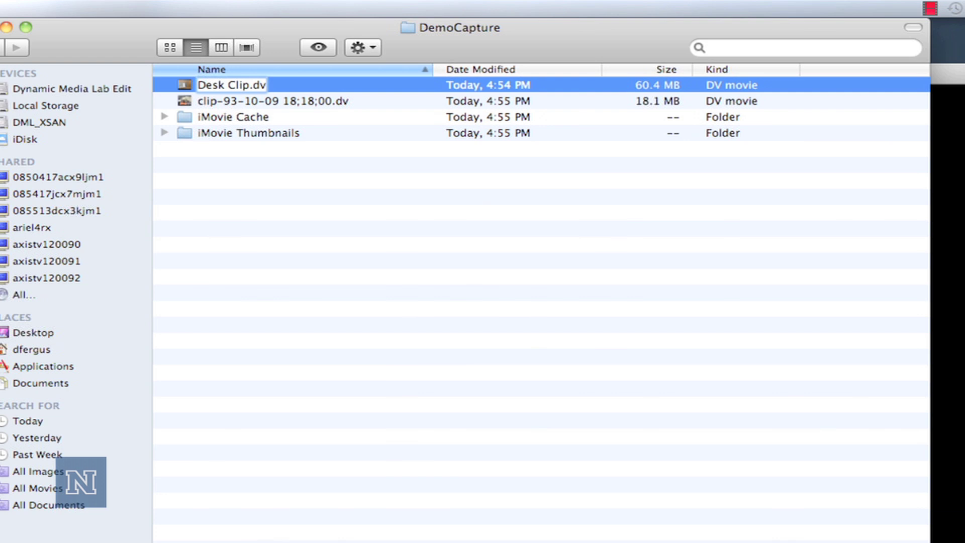
pyautogui.press('BackSpace')
pyautogui.press('BackSpace')
pyautogui.press('BackSpace')
pyautogui.press('BackSpace')
pyautogui.press('BackSpace')
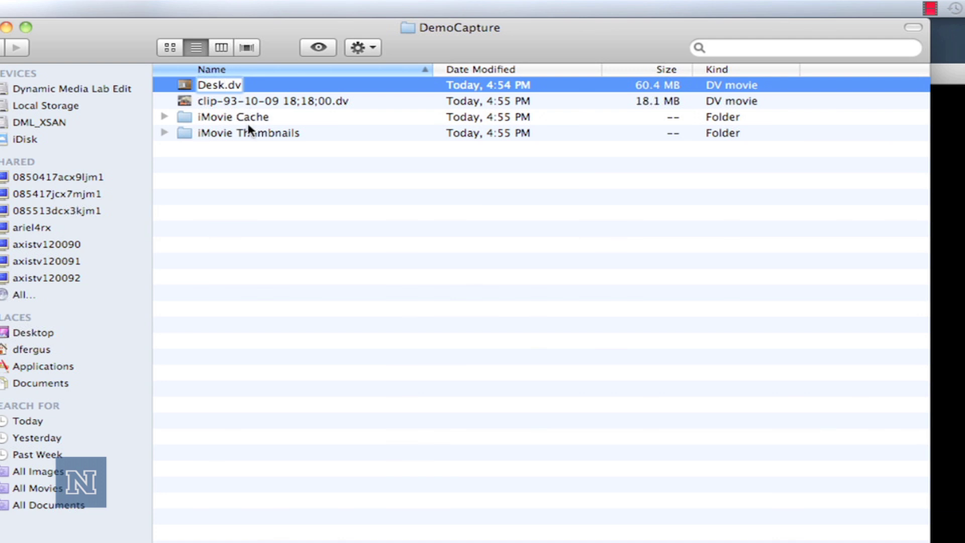
pyautogui.click(250, 186)
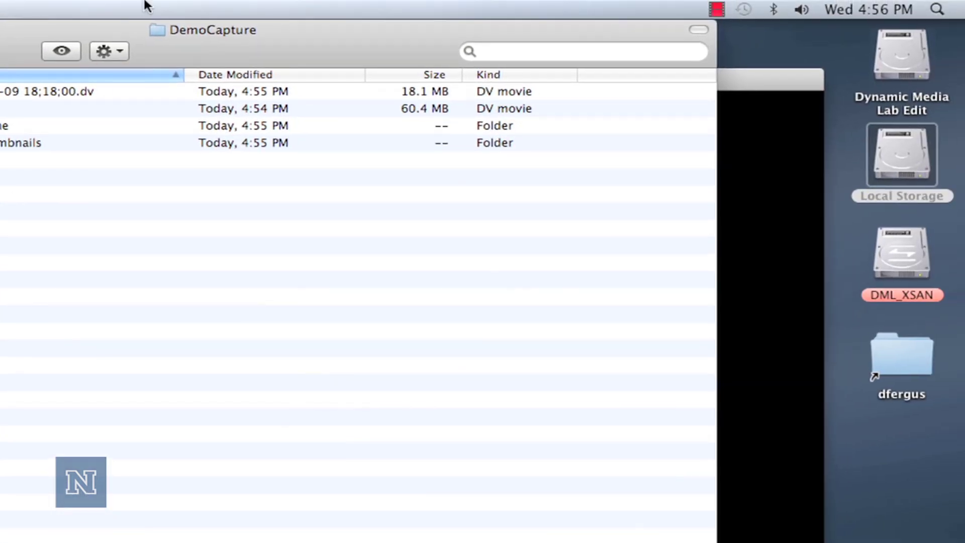
# Step: Launch iDVD from Spotlight by searching 'idvd', and show its File menu
pyautogui.click(938, 9)
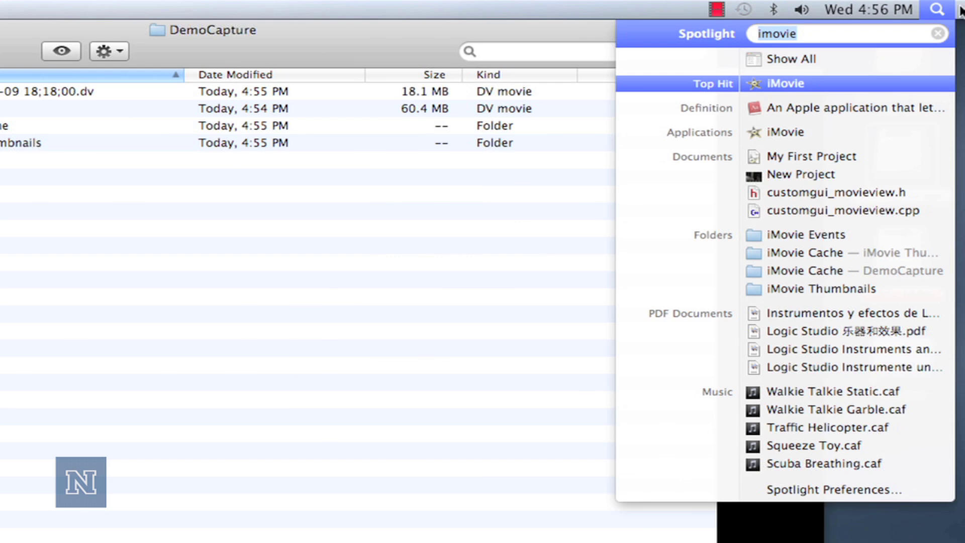
pyautogui.write('idvd')
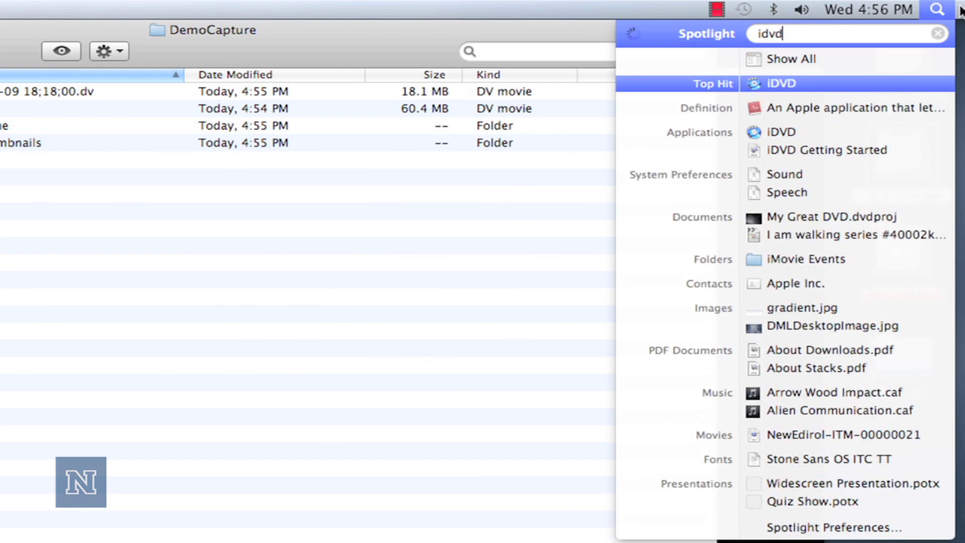
pyautogui.press('Return')
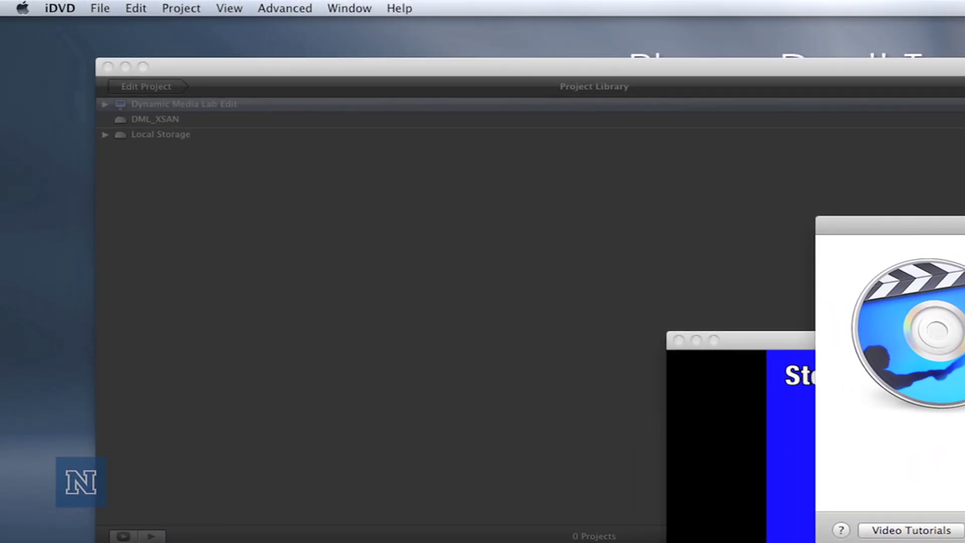
pyautogui.click(98, 8)
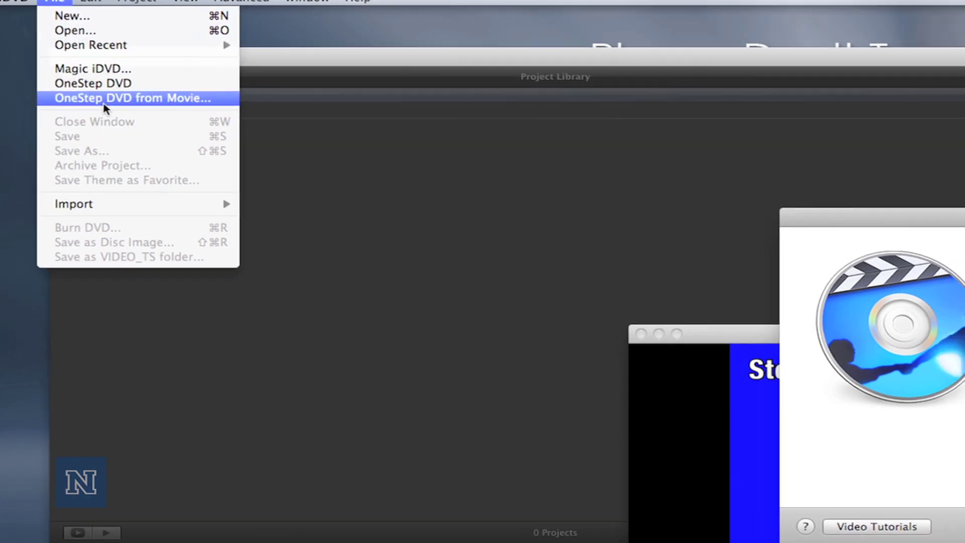
# Step: Make a OneStep DVD from Movie using Desk.dv from Local Storage > iMovie Events > DemoCapture
pyautogui.click(150, 114)
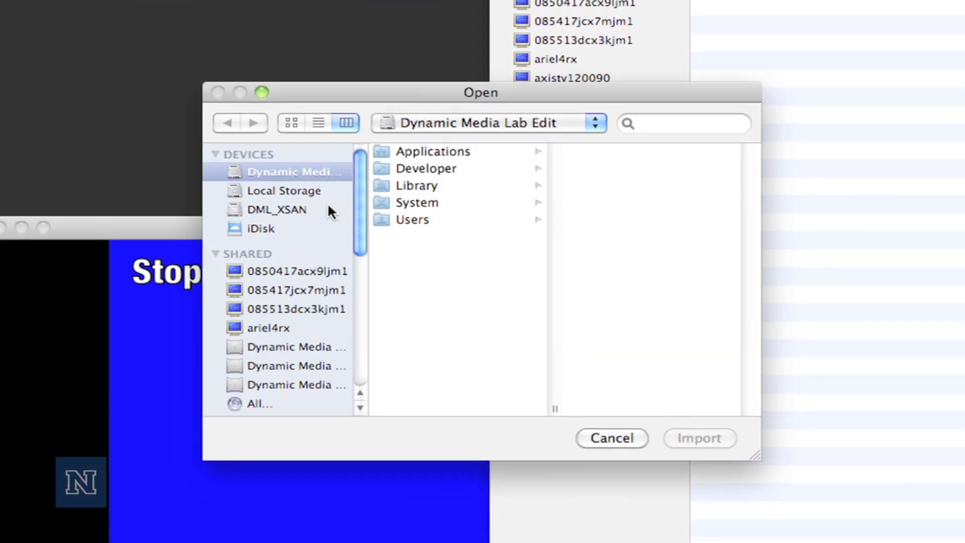
pyautogui.click(312, 194)
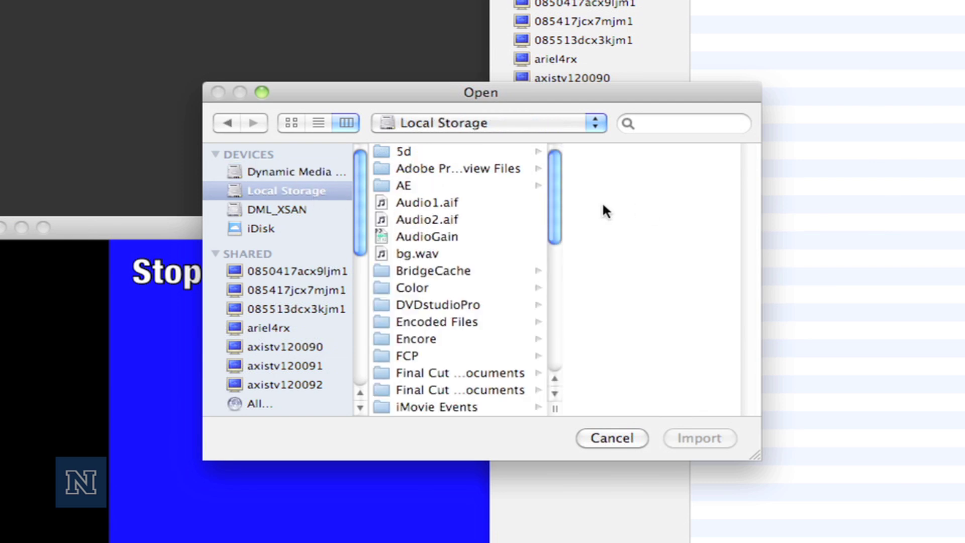
pyautogui.moveTo(557, 218); pyautogui.dragTo(564, 260)
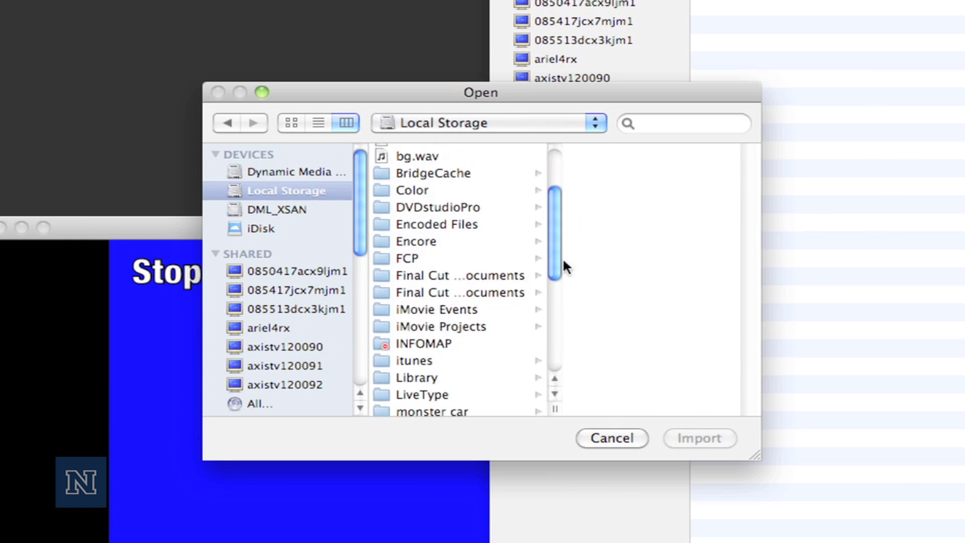
pyautogui.click(402, 306)
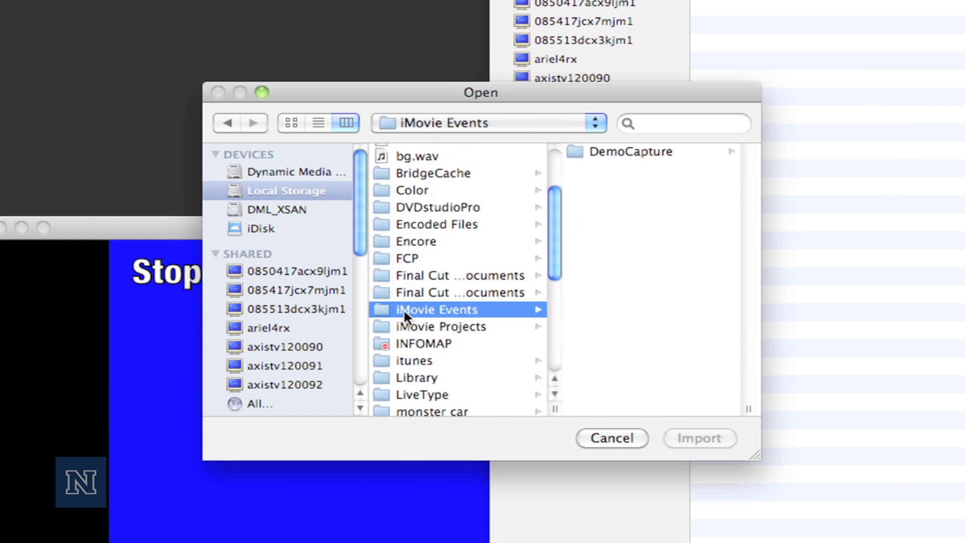
pyautogui.click(637, 152)
pyautogui.click(616, 168)
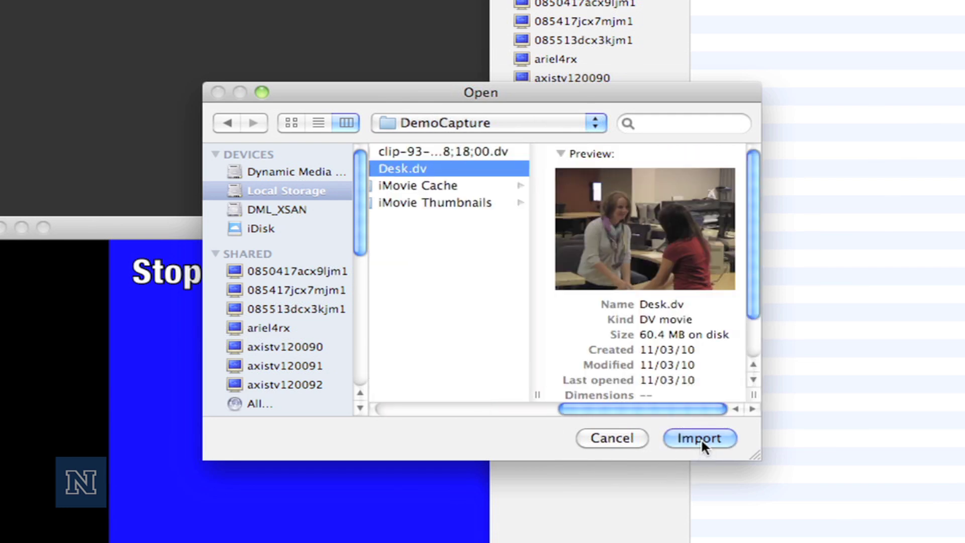
pyautogui.click(701, 439)
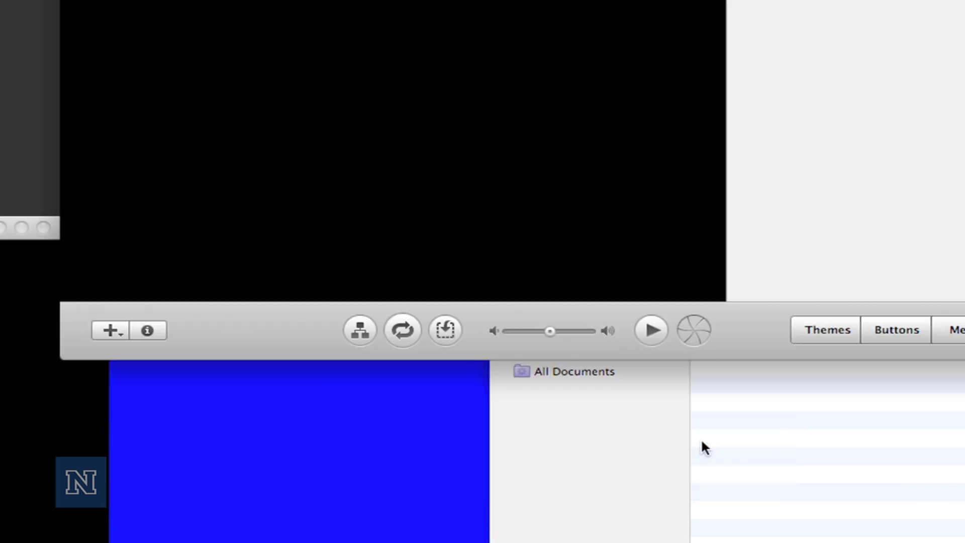